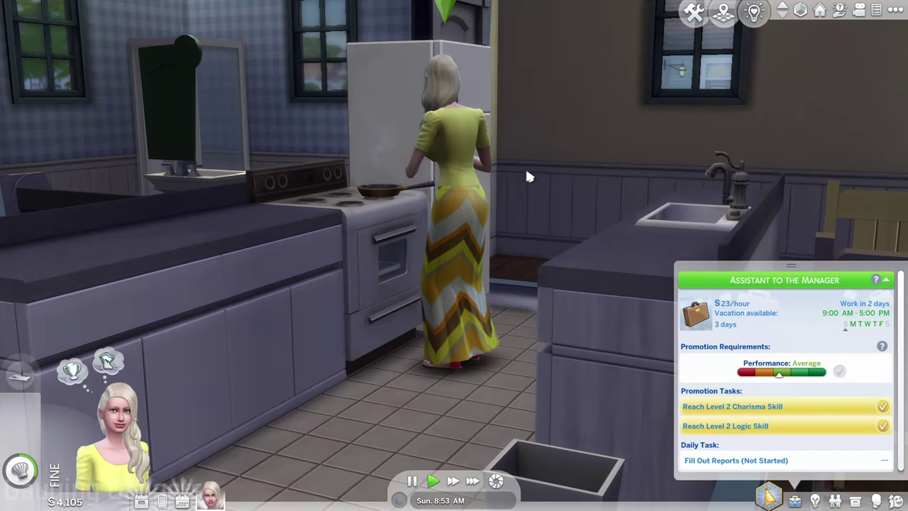
Pan the view around the kitchen to follow the Sim cooking
scroll(321, 233, "up", 4)
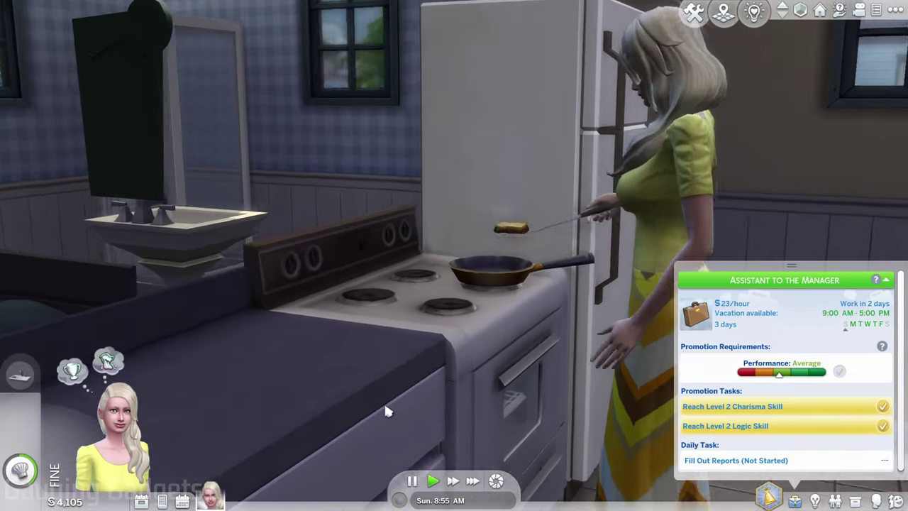
scroll(383, 414, "up", 3)
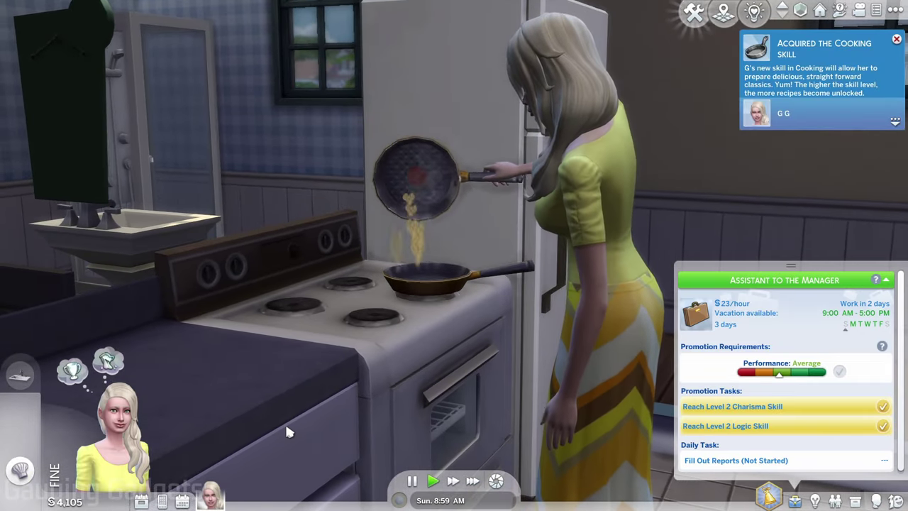
left_click_drag(284, 422, 287, 272)
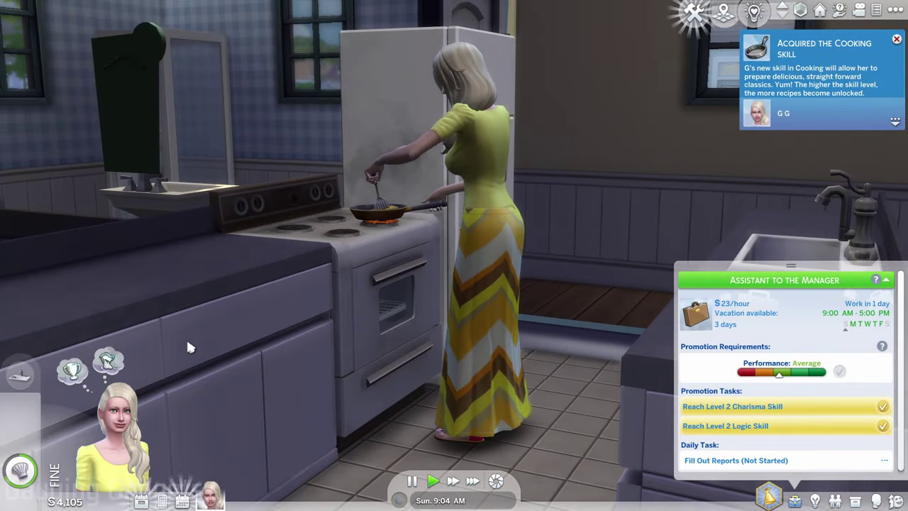
left_click_drag(189, 347, 142, 243)
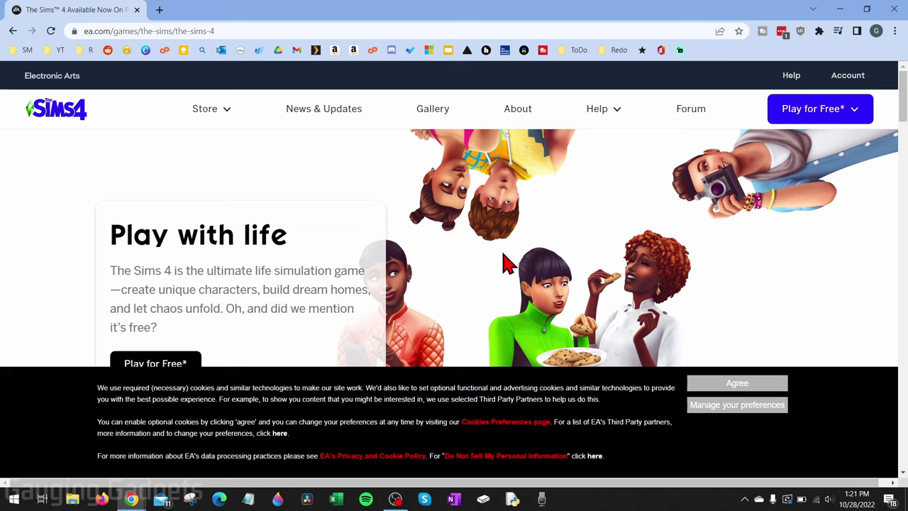
Go to thesims4.com and choose EA app for Windows from the Play for Free list
key("ctrl+l")
type("thesims4.com")
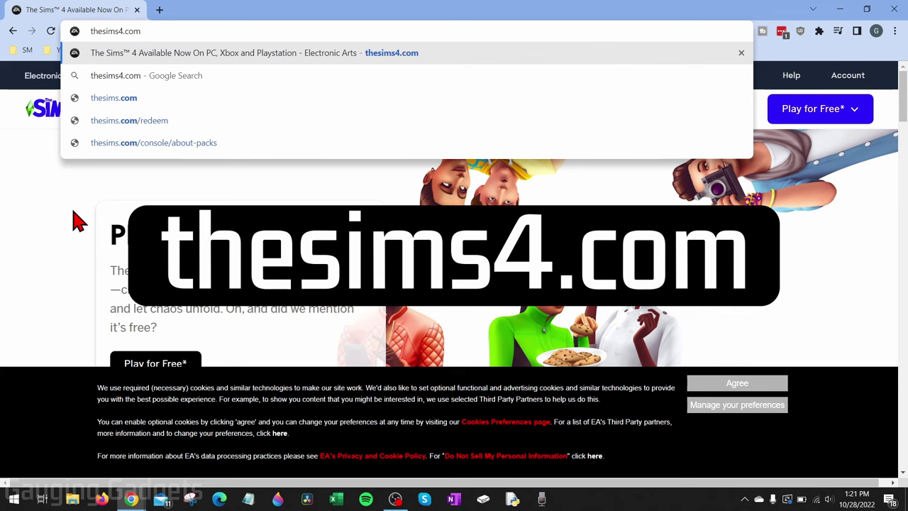
key("Return")
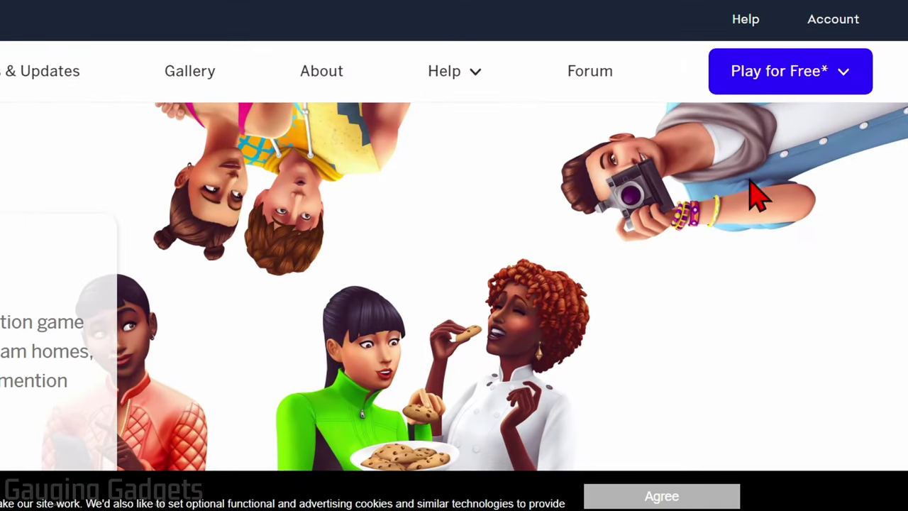
left_click(816, 117)
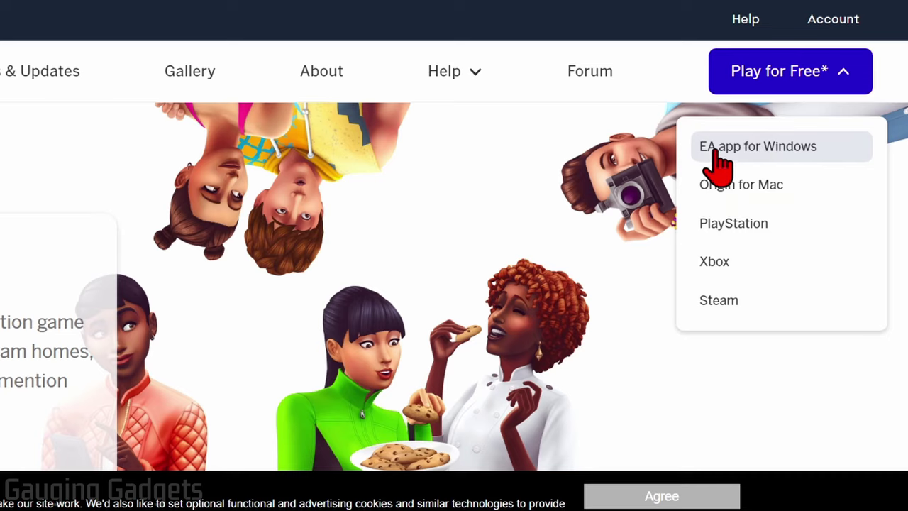
left_click(760, 149)
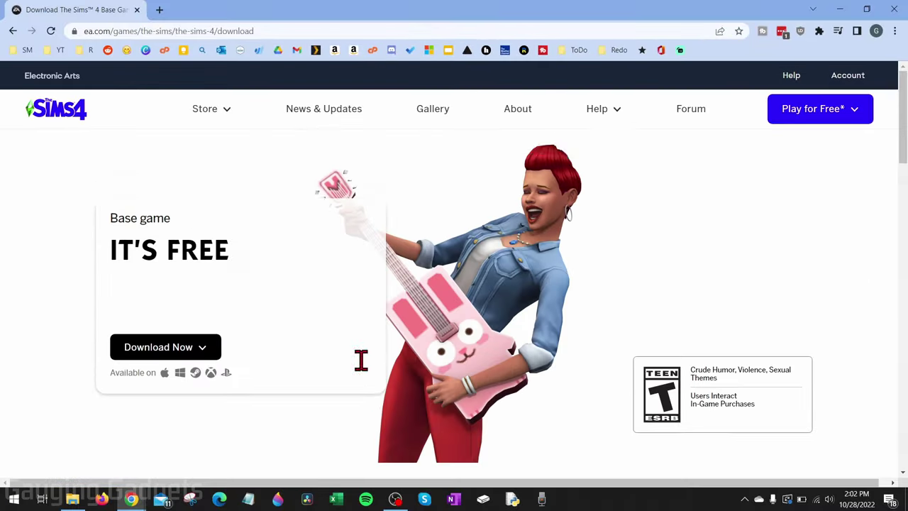
Download the EA app installer and save EAappInstaller.exe to the Downloads folder
scroll(360, 365, "down", 8)
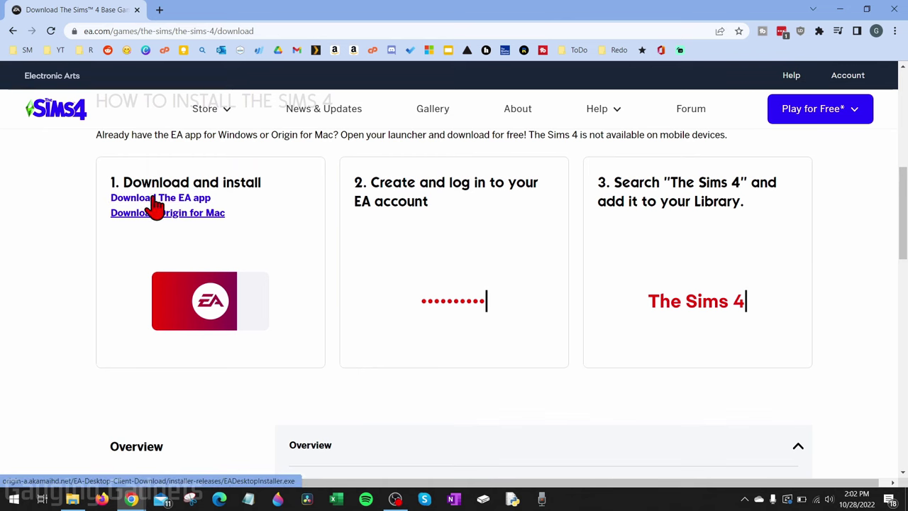
left_click(172, 201)
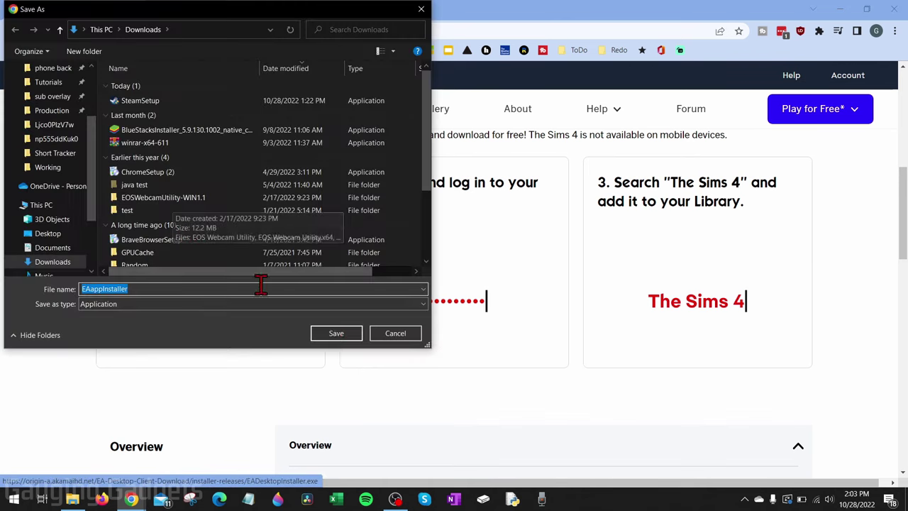
left_click(336, 334)
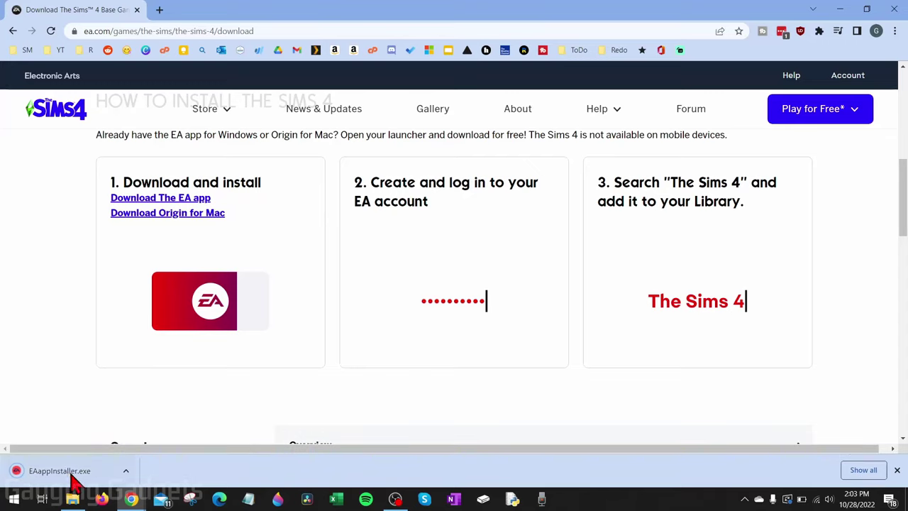
Run EAappInstaller.exe, install the EA app, and start signing in with the account e-mail
left_click(71, 474)
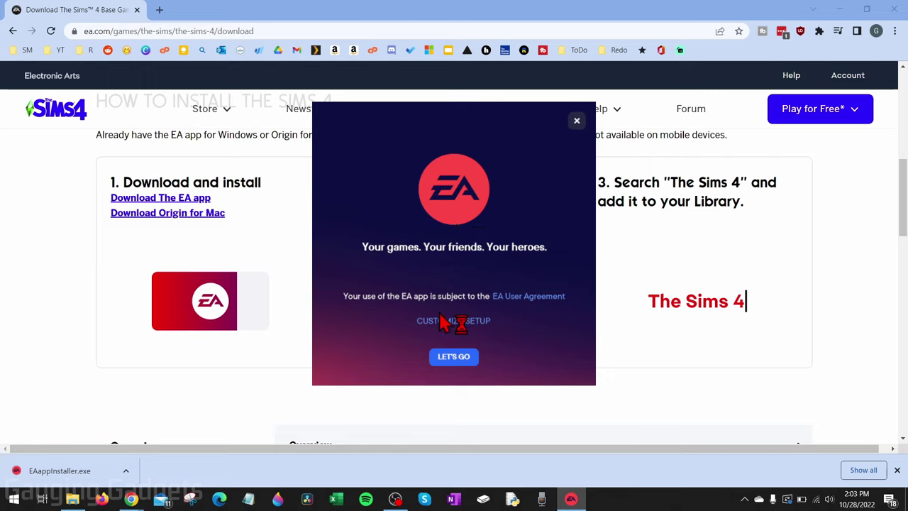
left_click(452, 359)
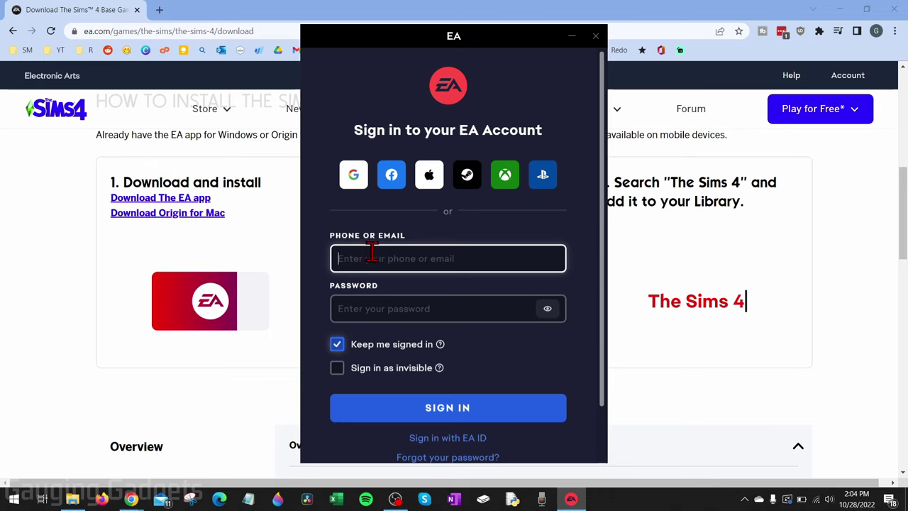
scroll(372, 252, "down", 2)
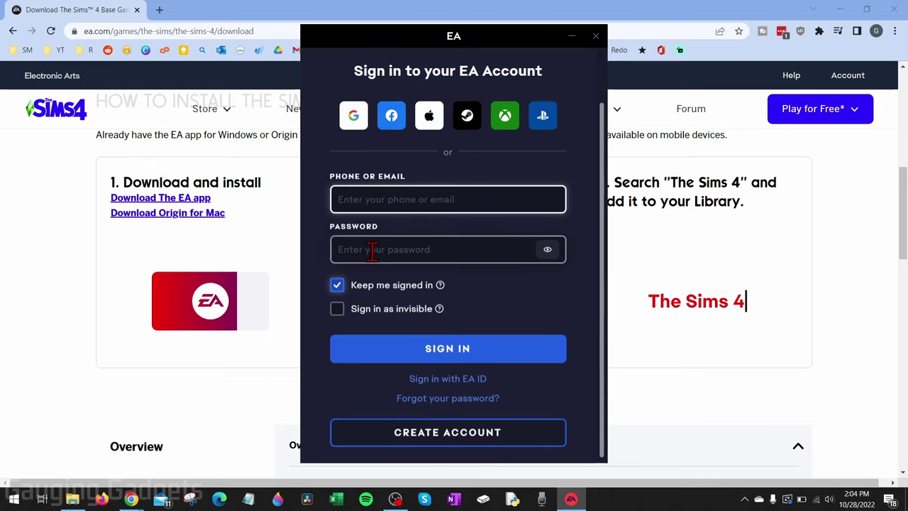
scroll(371, 252, "down", 1)
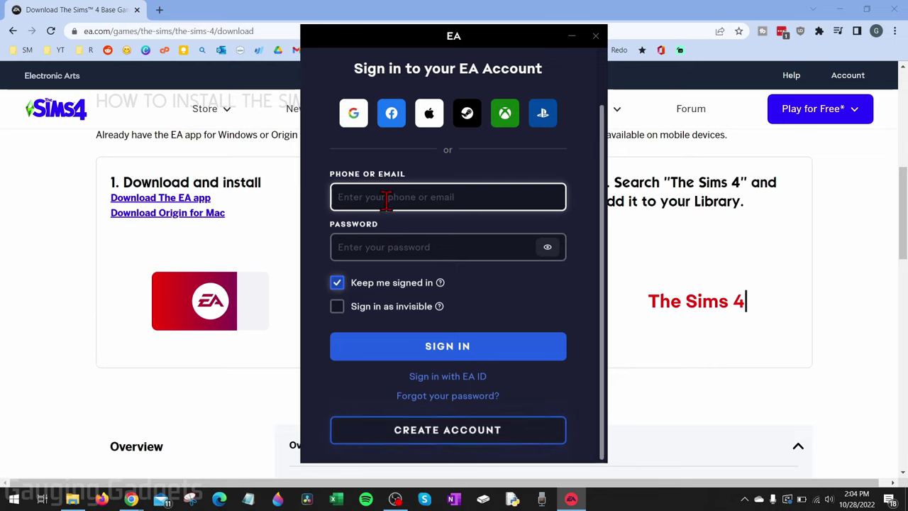
left_click(454, 242)
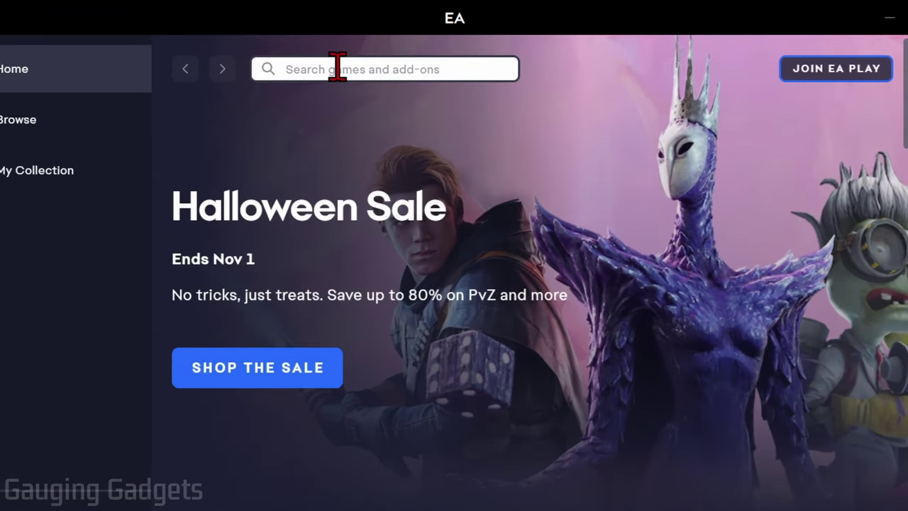
Search for 'the sims 4', open its game page, and add the free game to the account
left_click(372, 96)
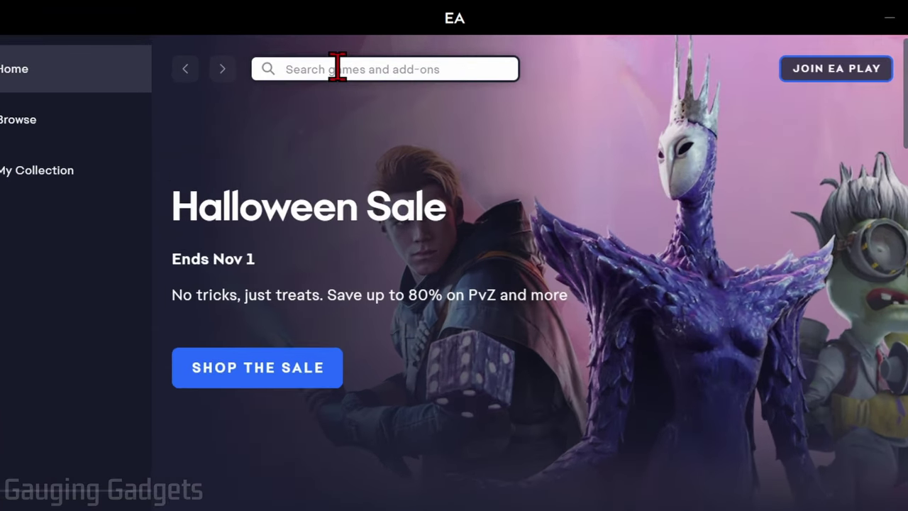
type("the sims 4")
key("Return")
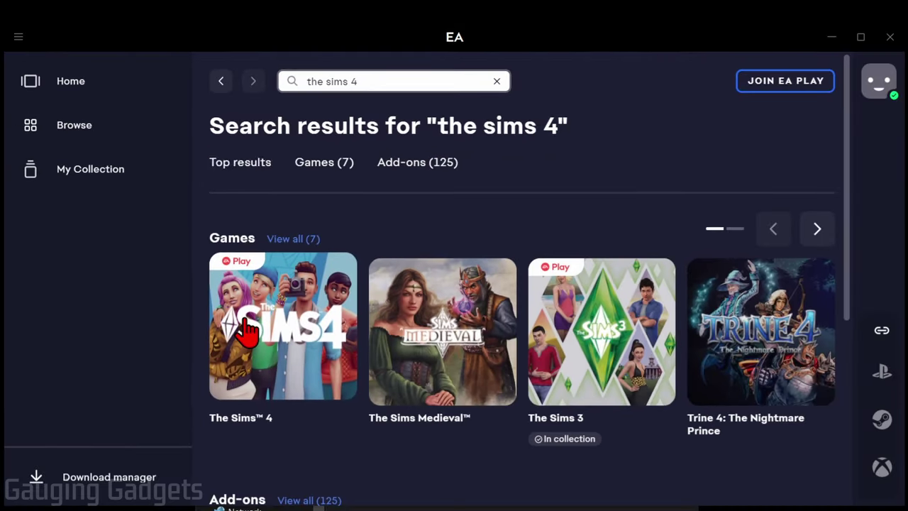
left_click(245, 320)
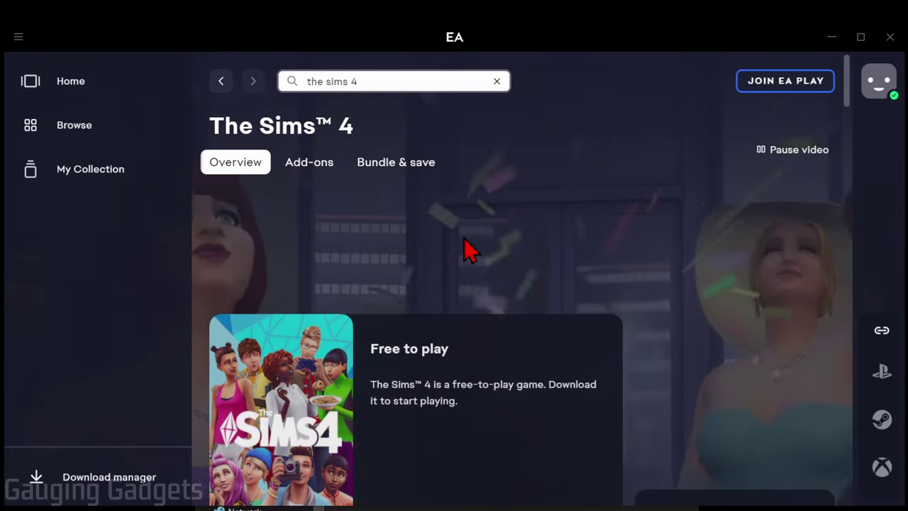
scroll(533, 389, "down", 3)
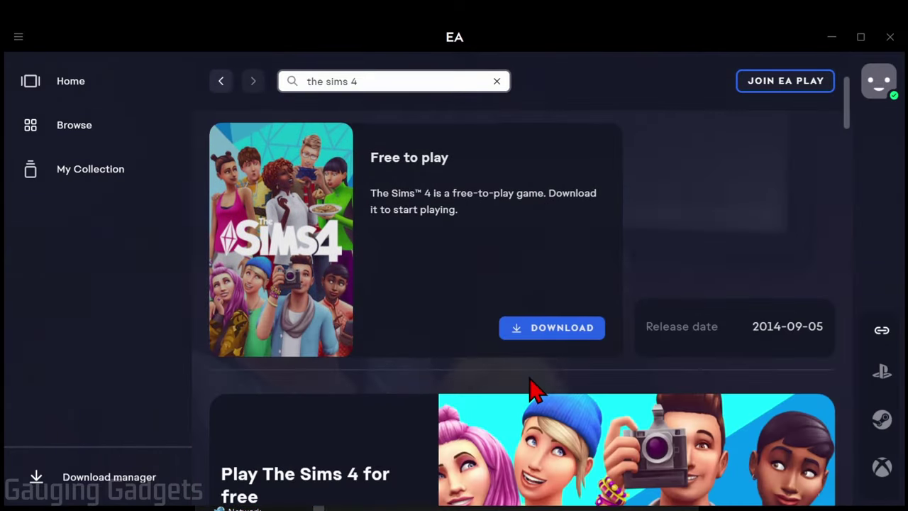
left_click(557, 346)
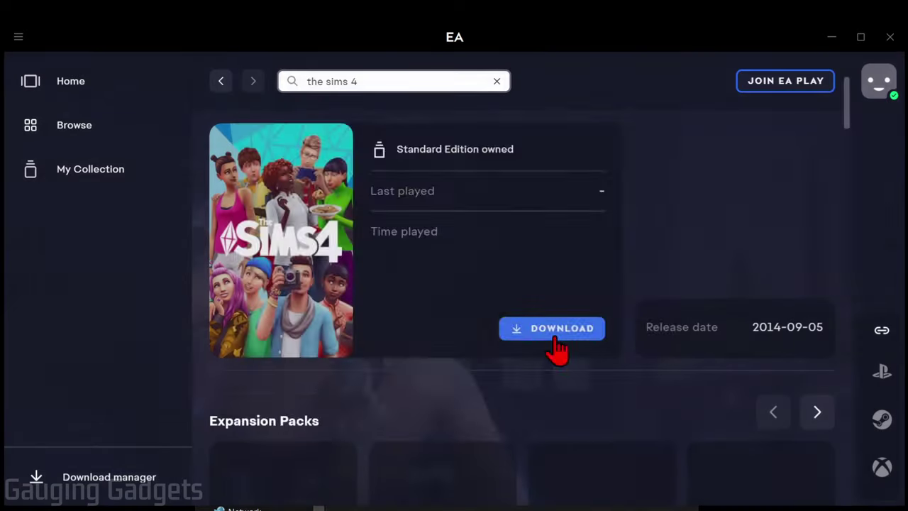
Accept the default install location and terms of play to begin downloading, then dismiss the tutorial popup
left_click(557, 346)
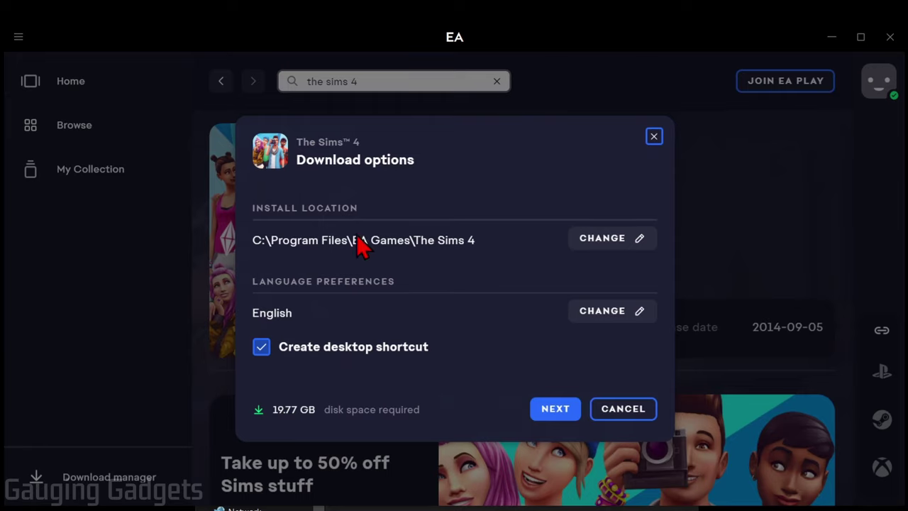
left_click(549, 411)
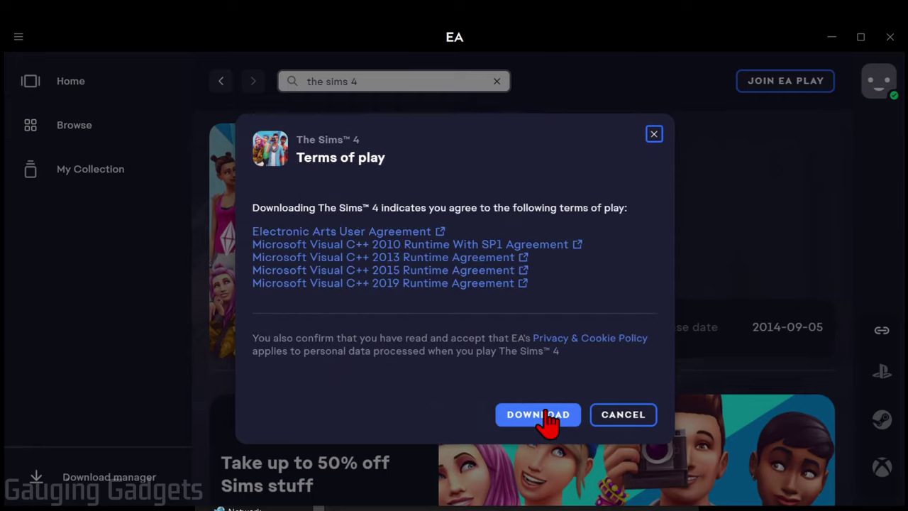
left_click(544, 417)
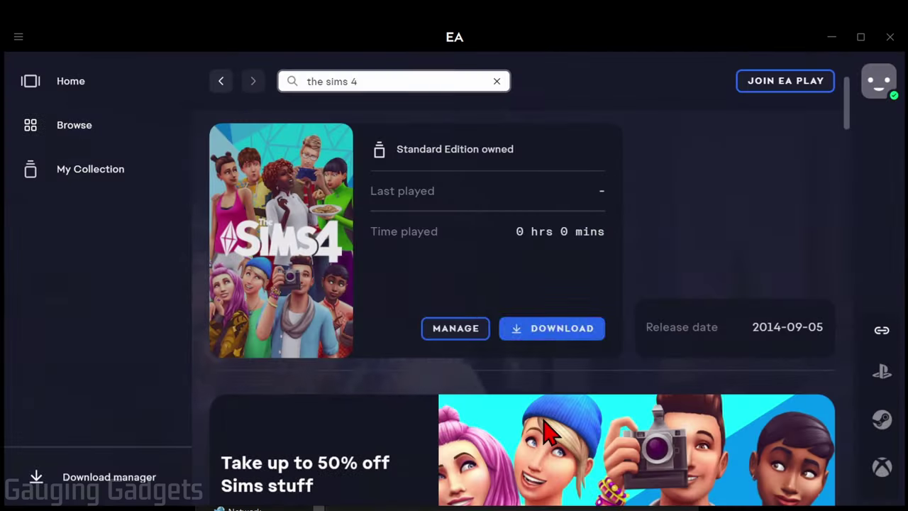
left_click(486, 160)
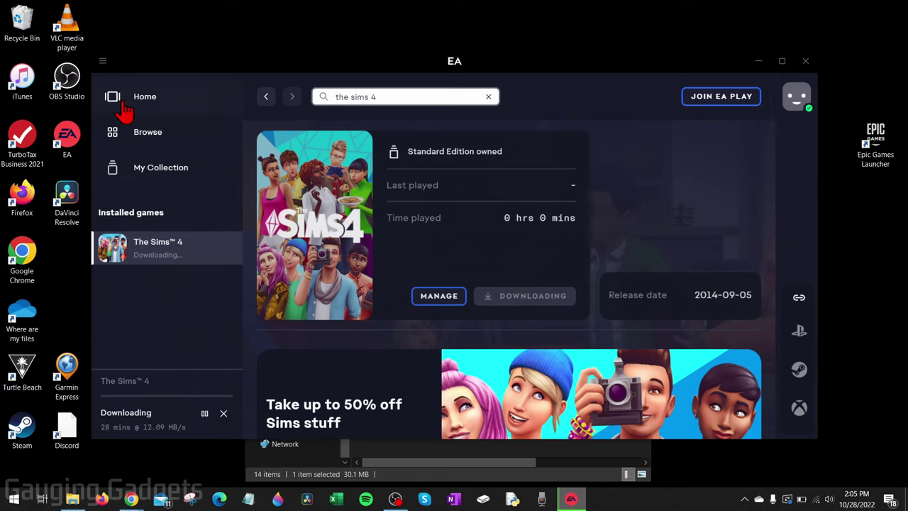
Return Home and open My Collection to reach The Sims 4
left_click(138, 99)
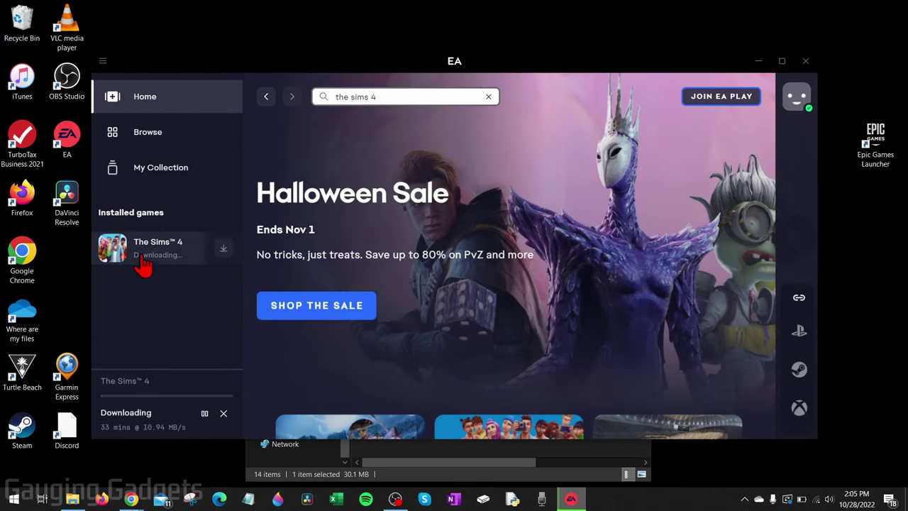
left_click(145, 177)
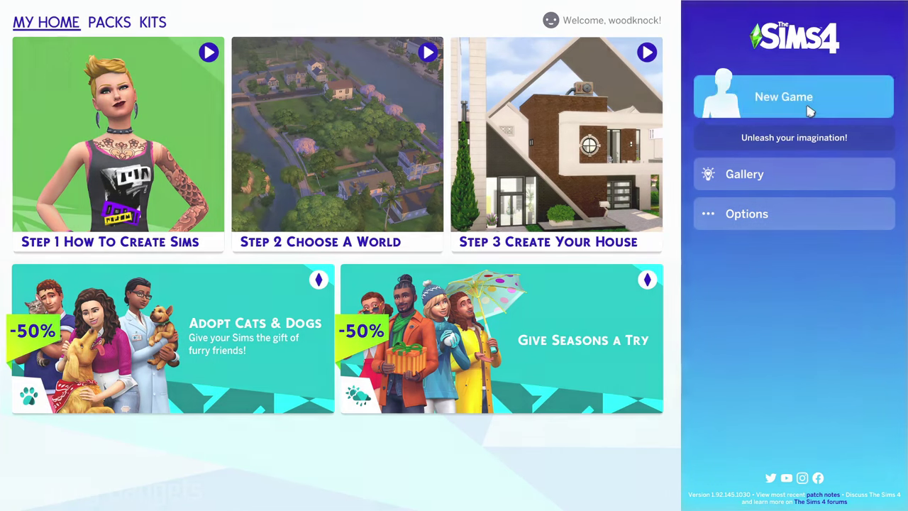
Start a New Game via Create a Sim Story, finish the Sim, and save the household
left_click(809, 112)
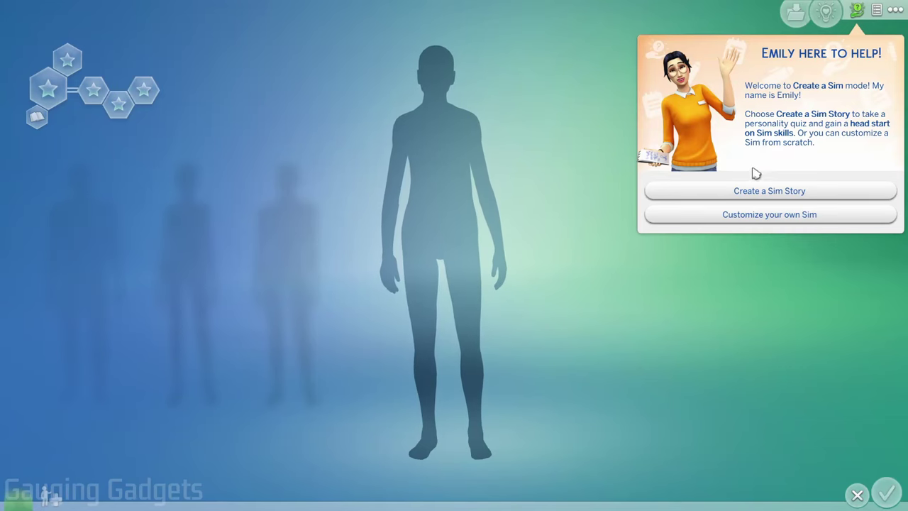
left_click(756, 195)
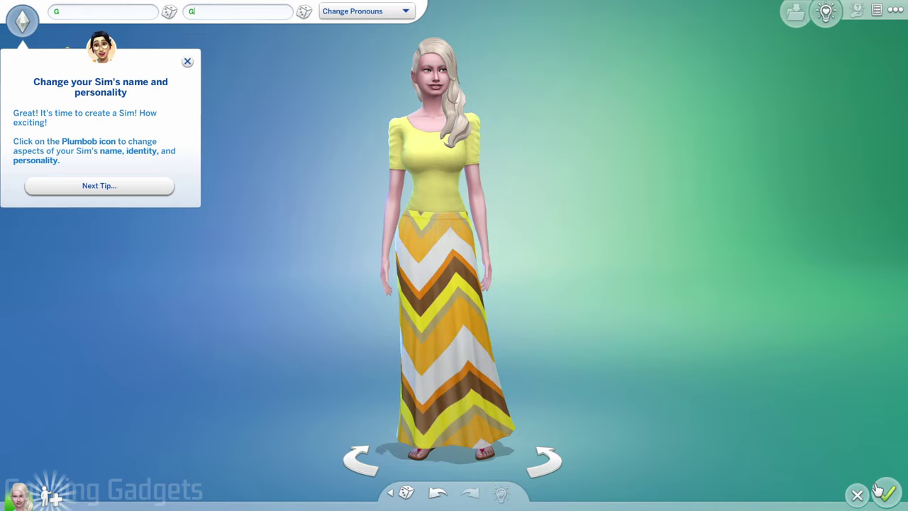
left_click(880, 491)
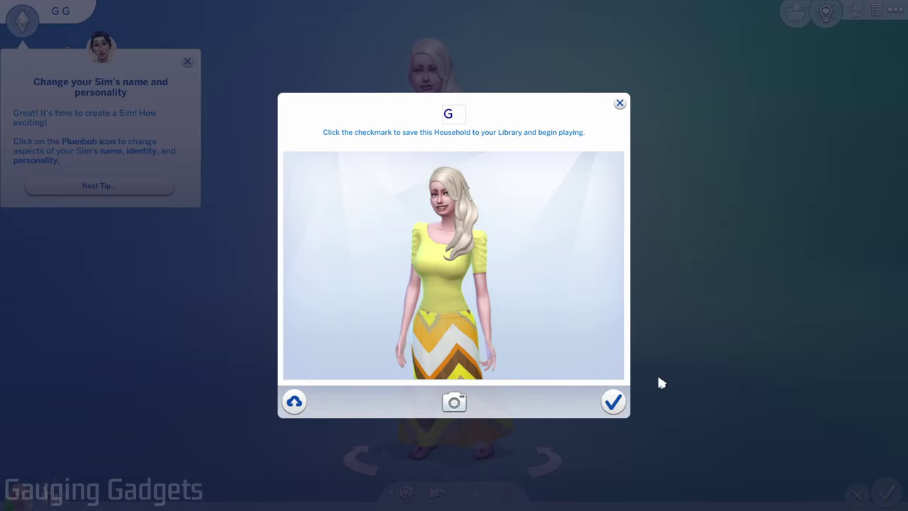
left_click(612, 402)
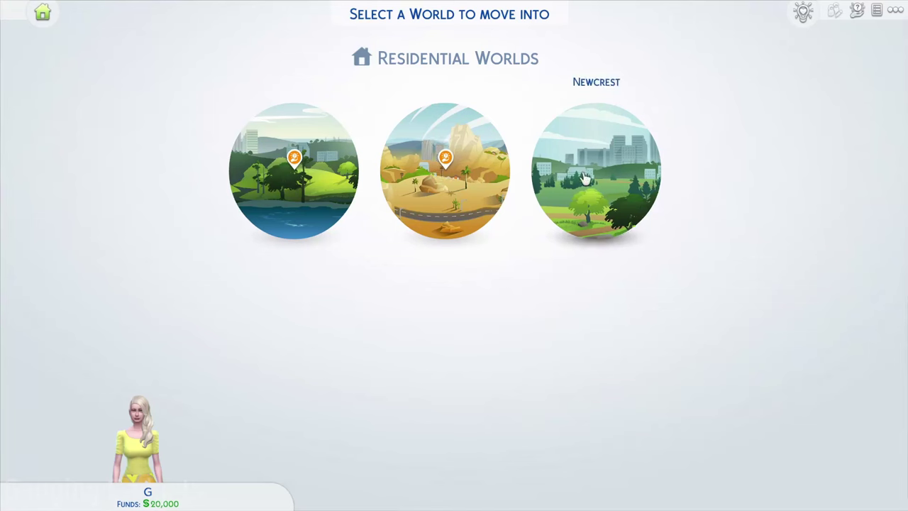
Pick Willow Creek as the world for the new household
left_click(302, 165)
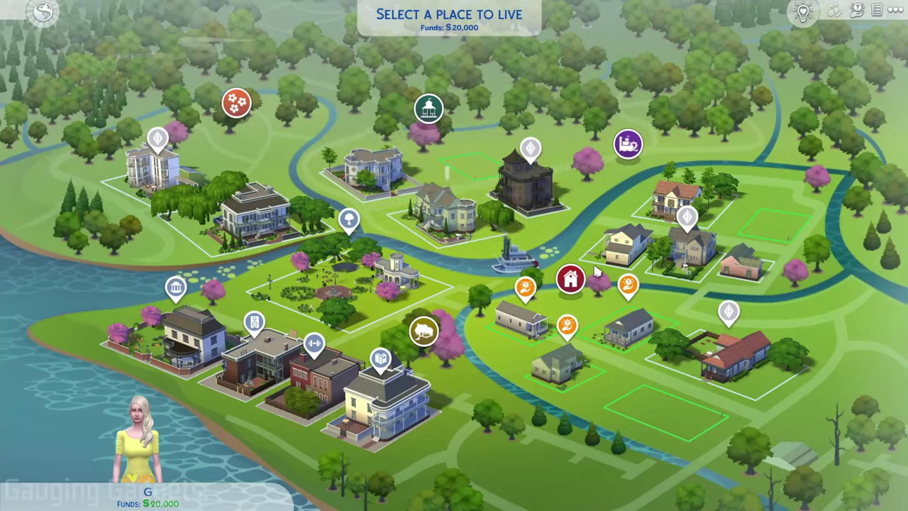